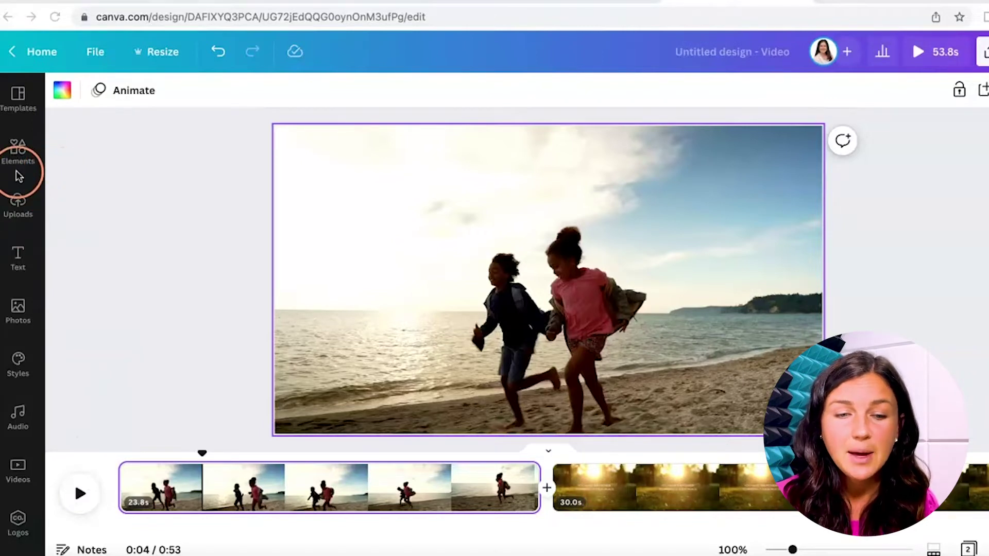
Search elements for 'balloon video', filter to Videos, then add and remove the balloon-girl clip.
click(20, 154)
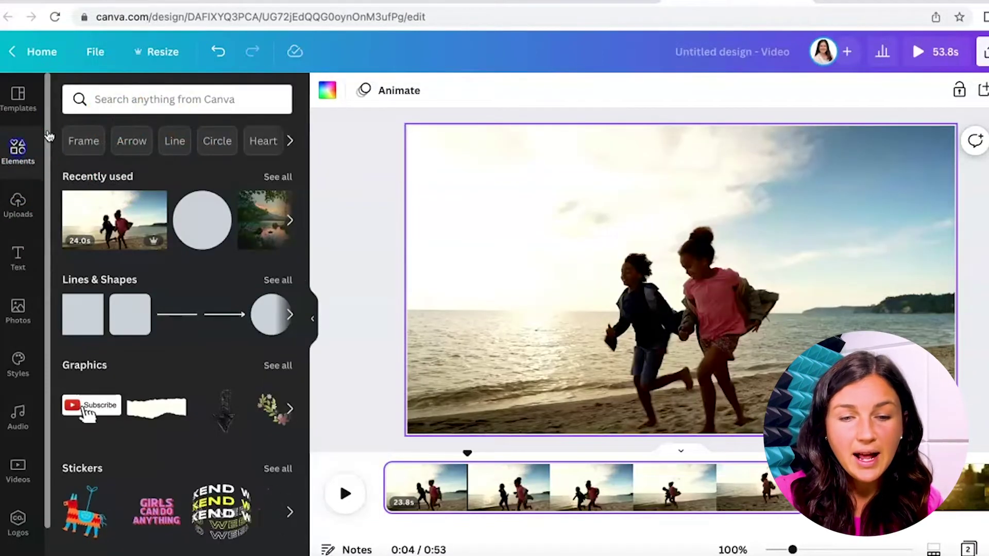
click(122, 100)
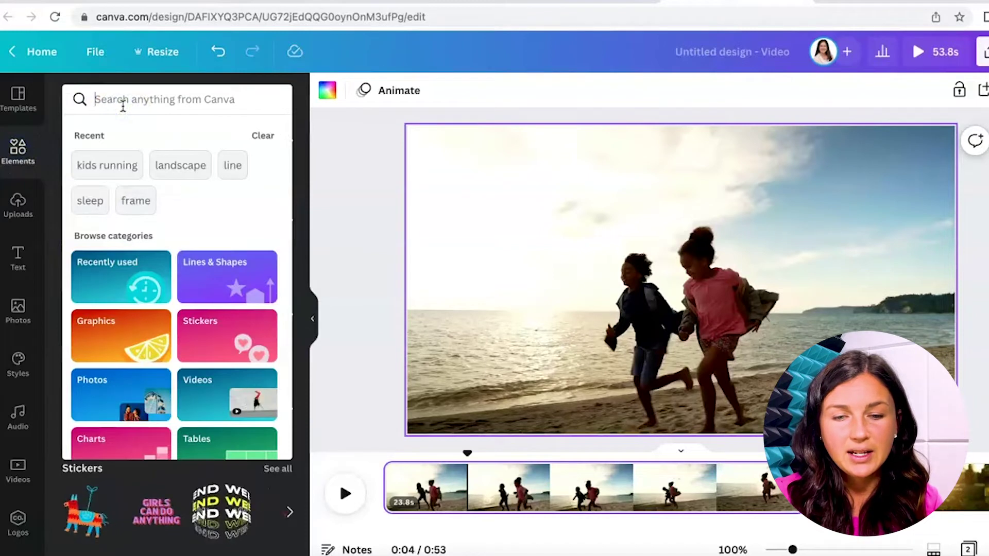
text(balloo)
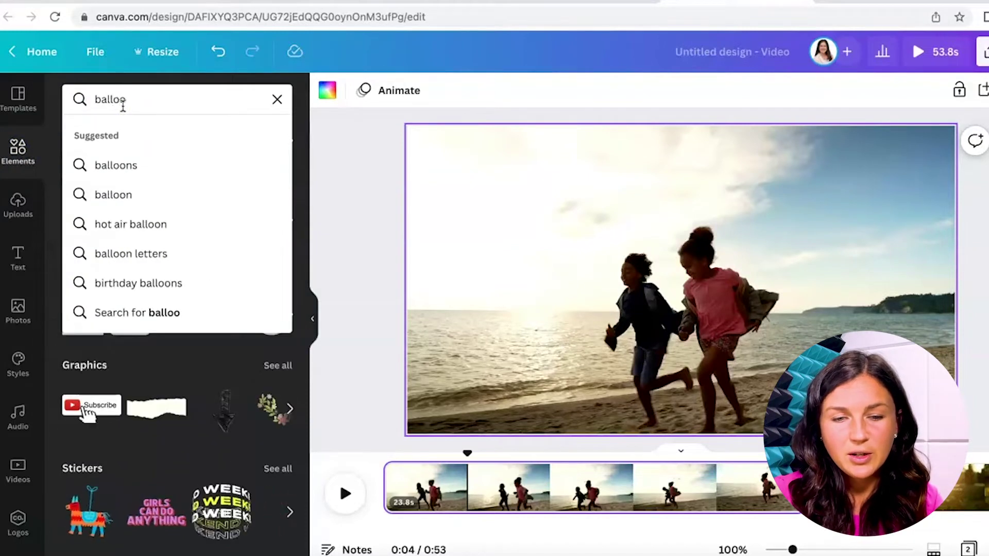
text(n video)
key(Return)
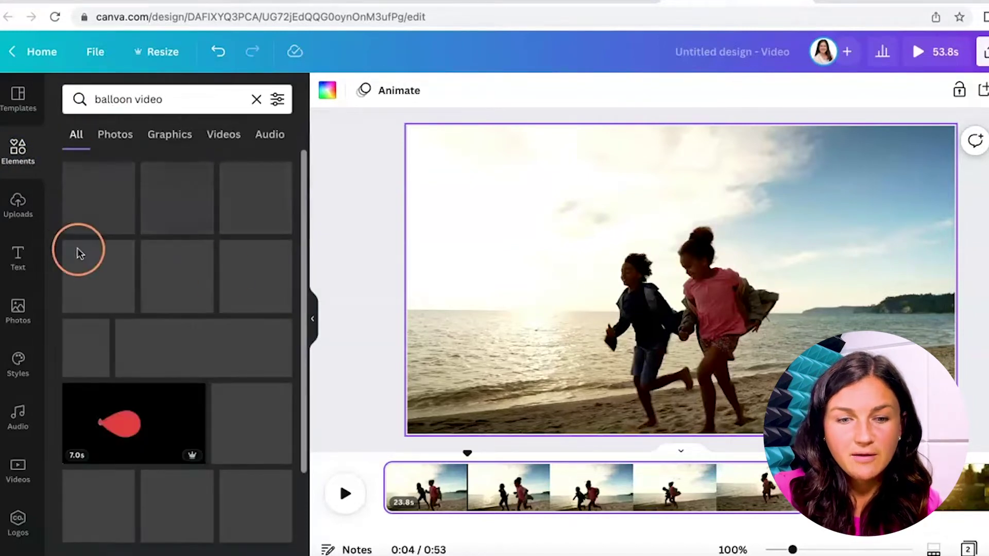
scroll(150, 231, down, 1)
scroll(172, 232, down, 3)
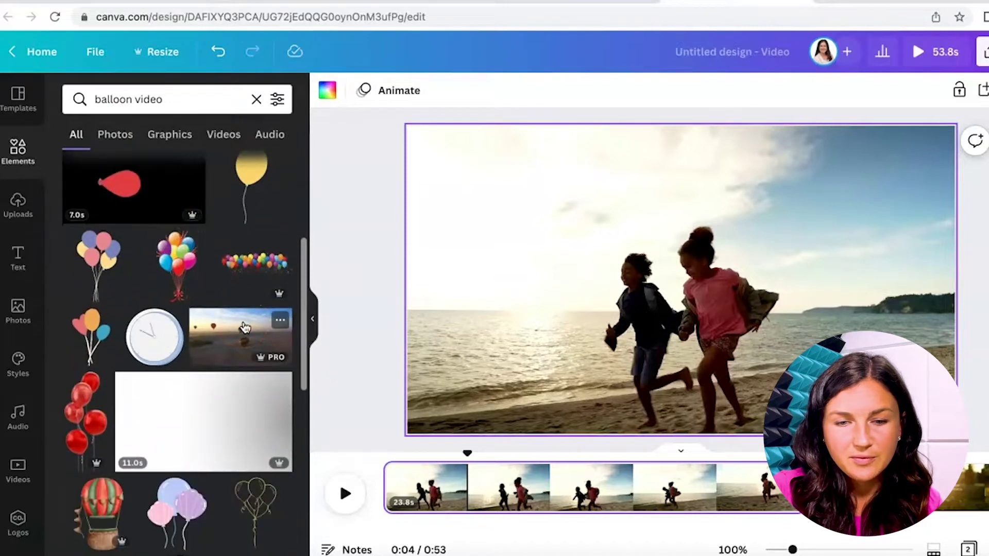
click(227, 135)
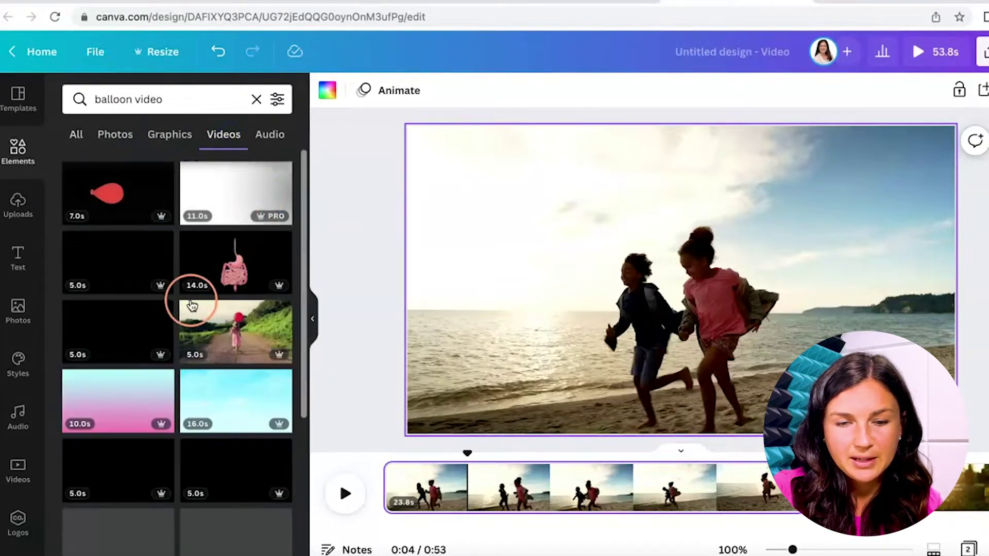
click(240, 336)
mouse_move(235, 331)
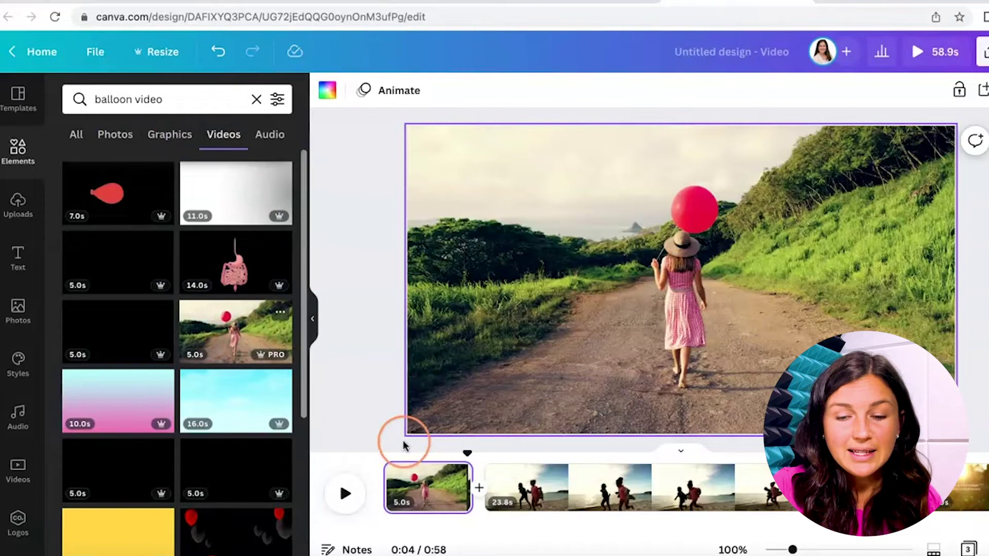
click(218, 62)
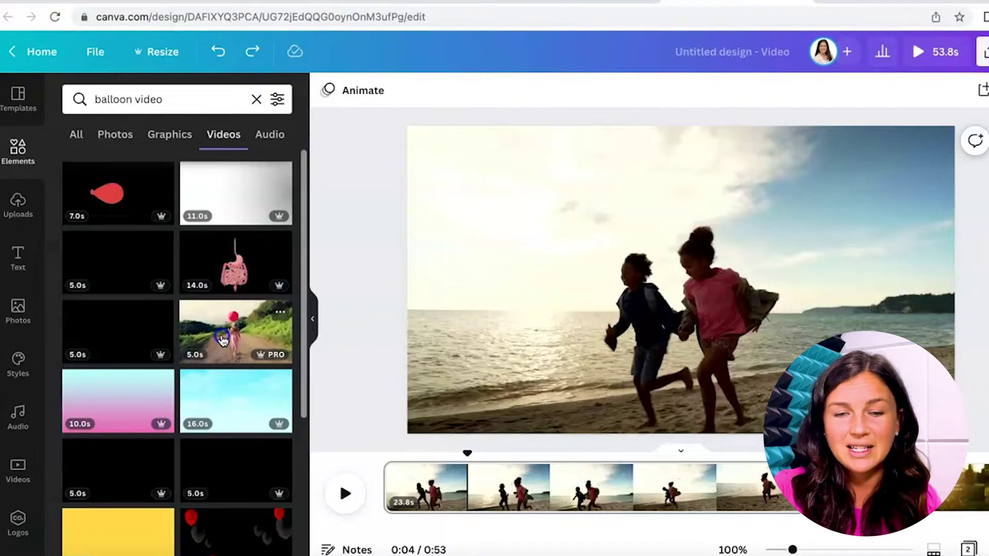
Undo the inset balloon-girl clip and drag it to the timeline start as a new page.
click(222, 341)
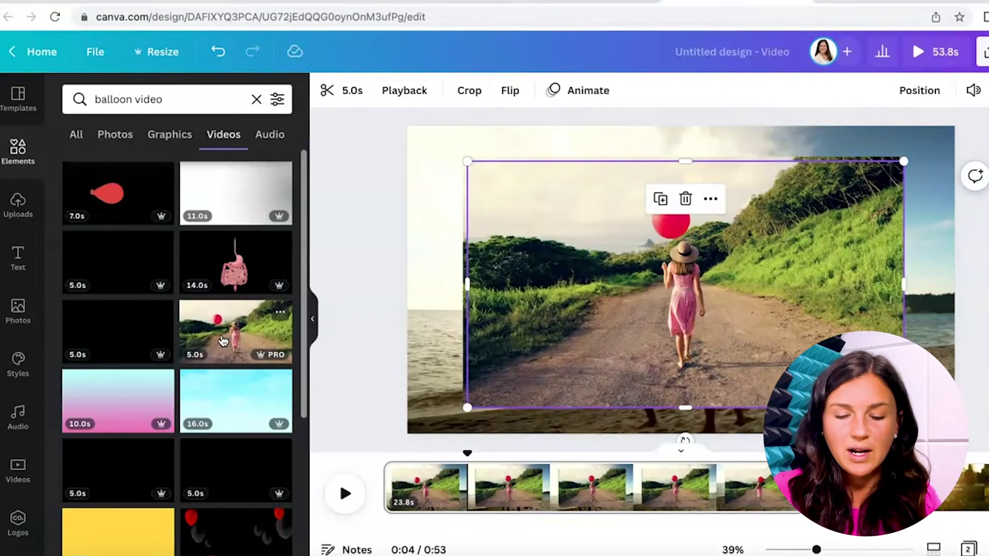
key(ctrl+z)
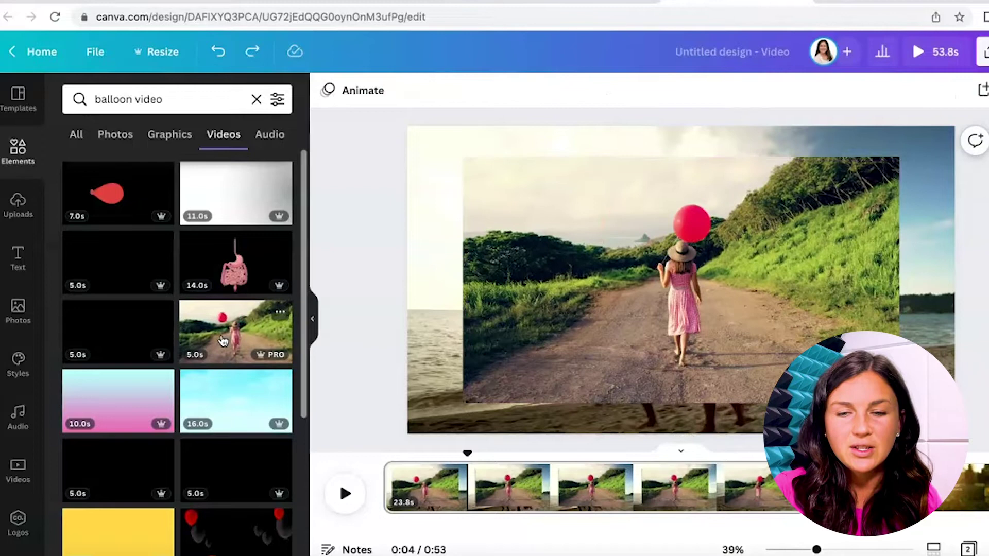
click(218, 53)
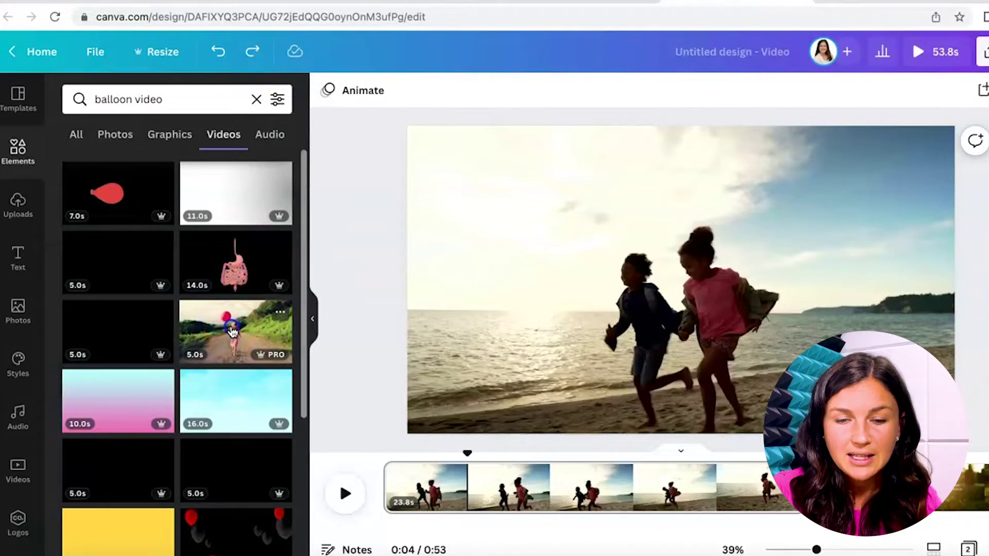
drag(232, 331, 365, 481)
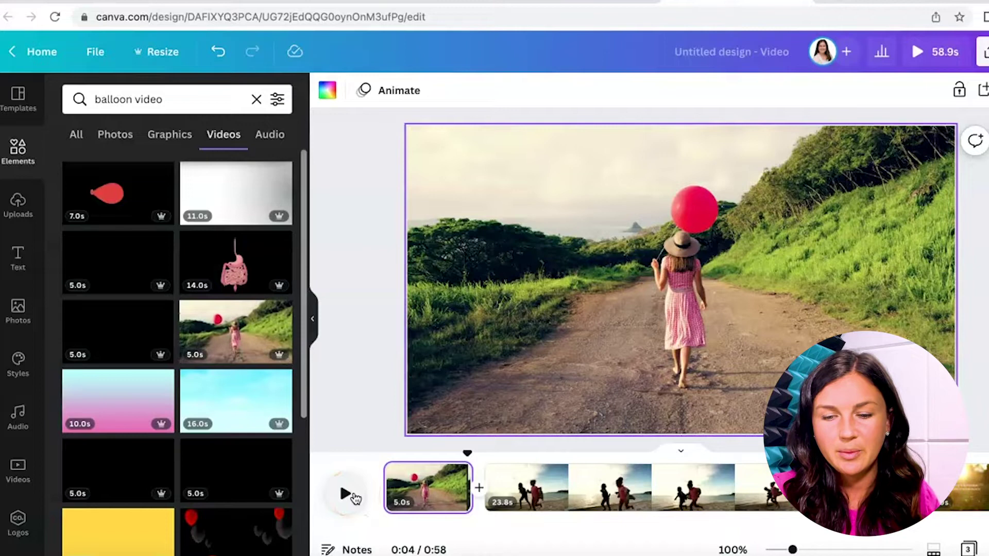
mouse_move(392, 475)
mouse_down()
mouse_move(457, 461)
mouse_move(400, 496)
mouse_up()
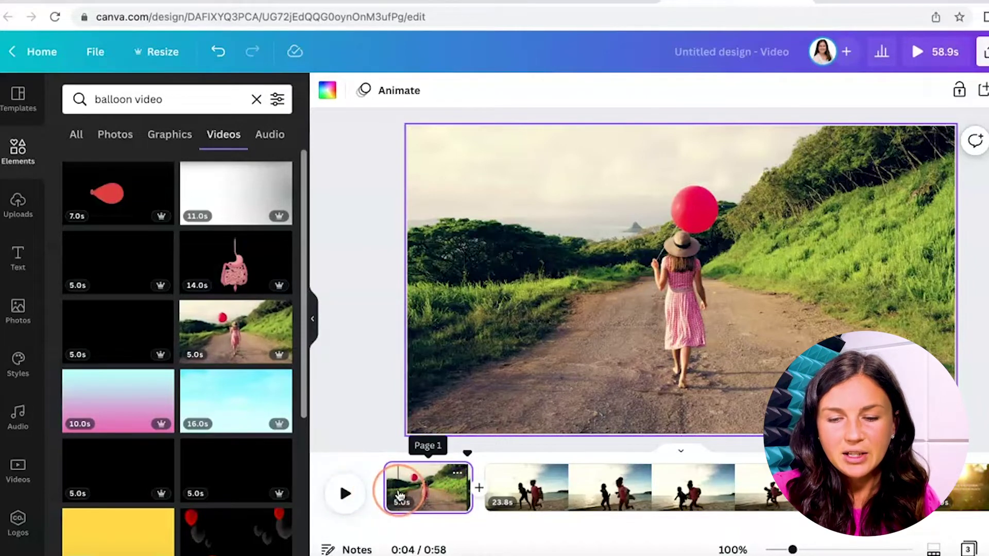
Trim the balloon-girl video by setting its clip duration to 3 seconds.
click(518, 326)
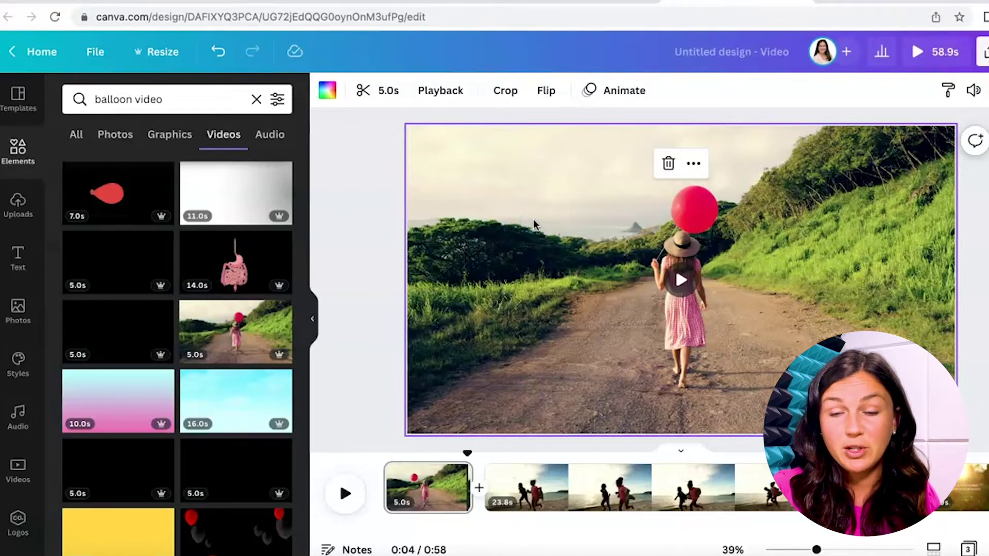
click(379, 93)
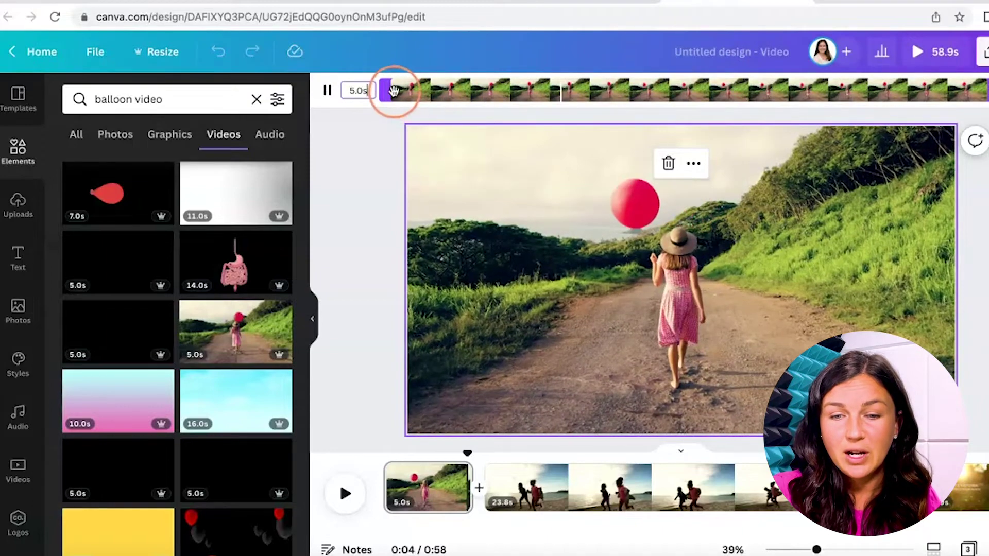
mouse_move(394, 91)
mouse_down()
mouse_move(454, 91)
mouse_move(384, 98)
mouse_up()
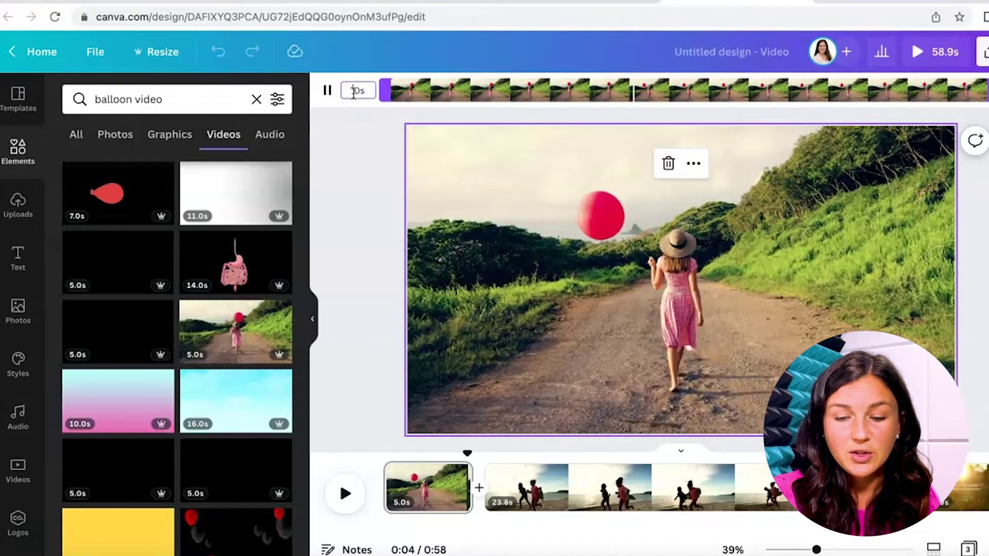
text(3)
key(Return)
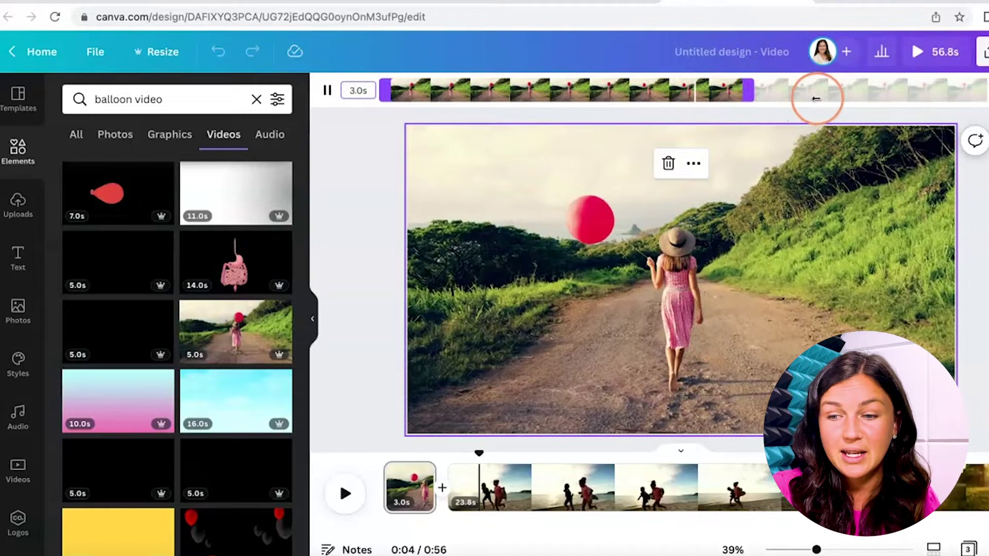
click(407, 496)
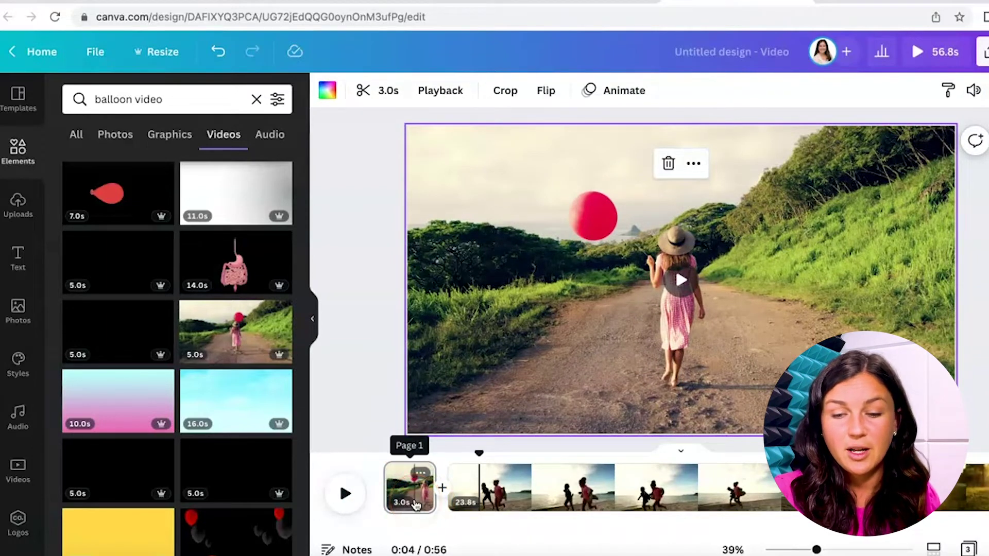
Extend the opening balloon-girl page to 5.0 seconds and duplicate it as a second page.
click(412, 499)
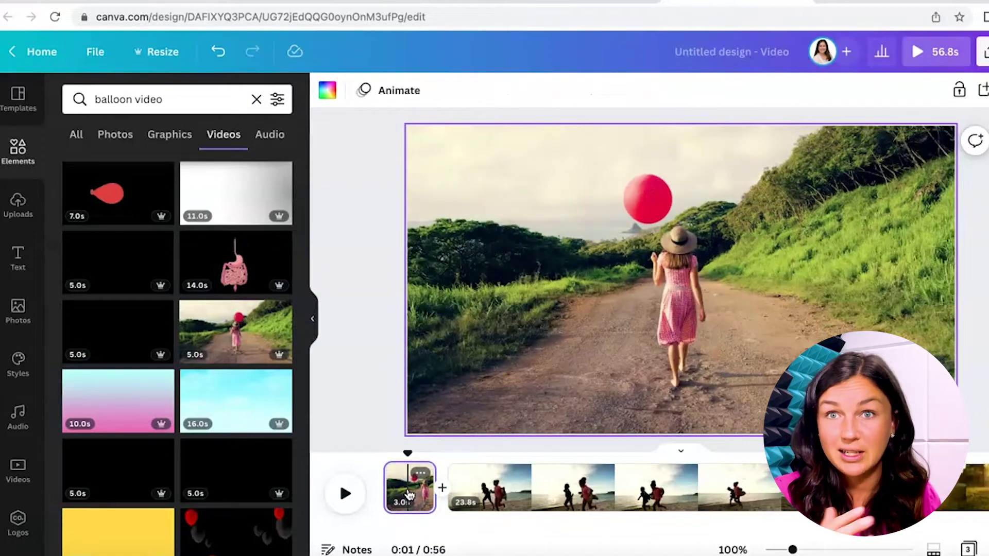
click(409, 497)
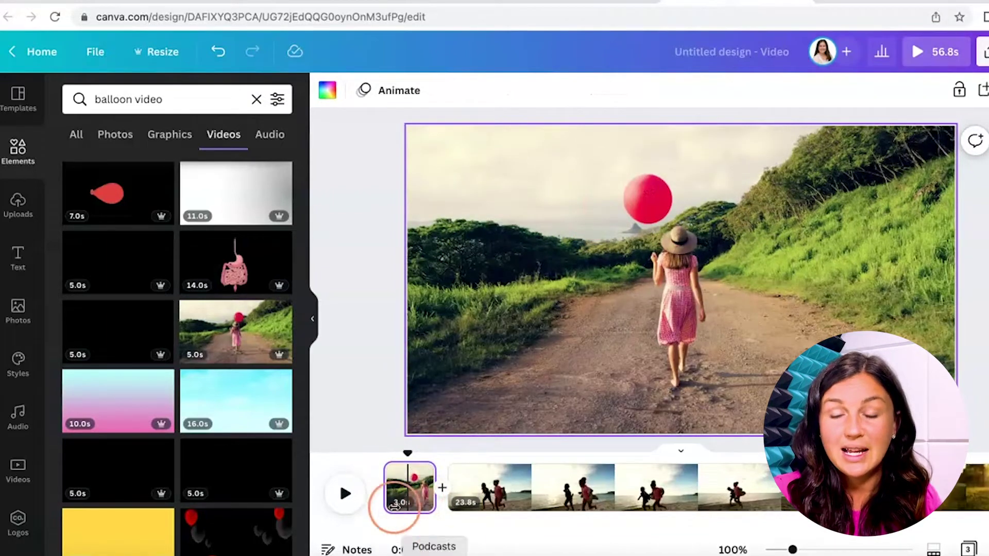
click(410, 498)
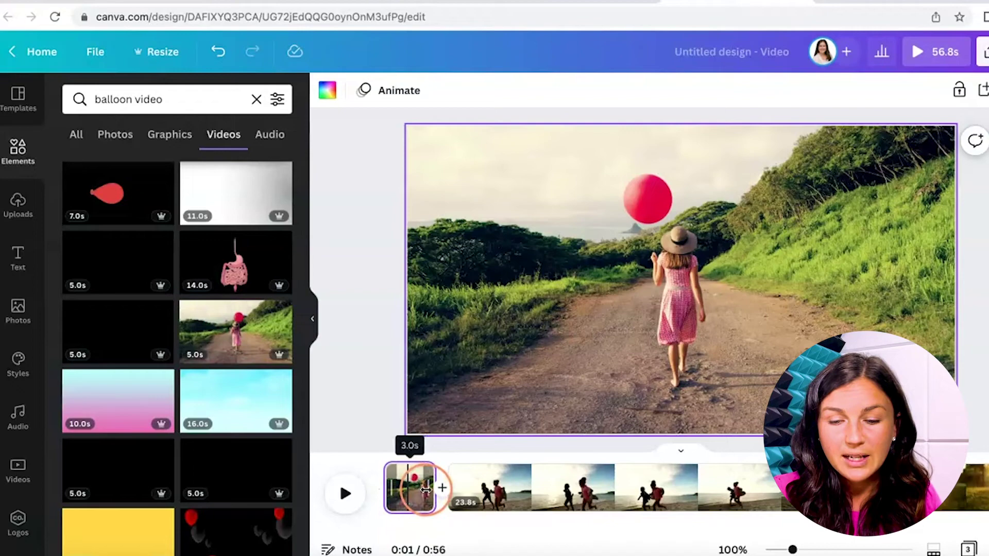
mouse_move(435, 491)
mouse_down()
mouse_move(460, 492)
mouse_move(397, 495)
mouse_move(470, 496)
mouse_up()
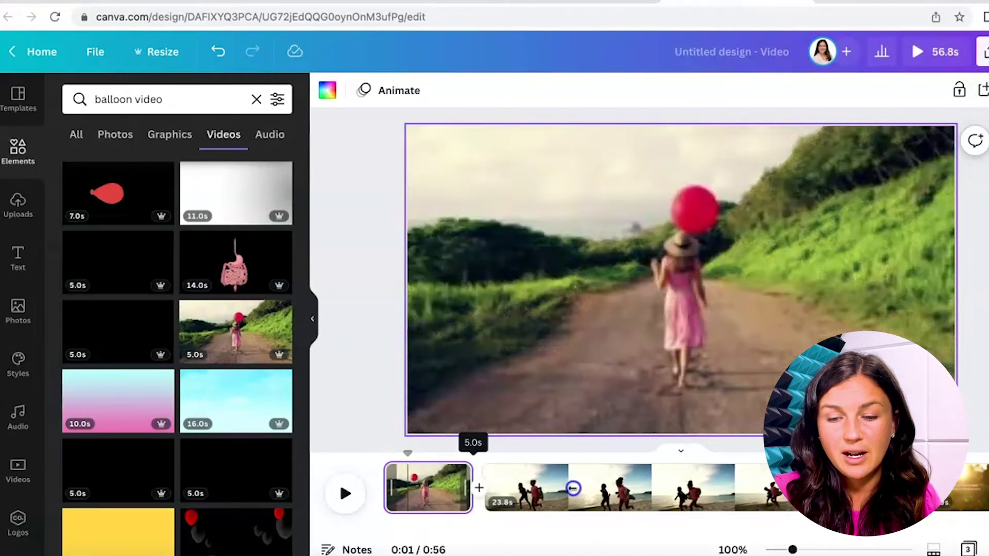
click(445, 501)
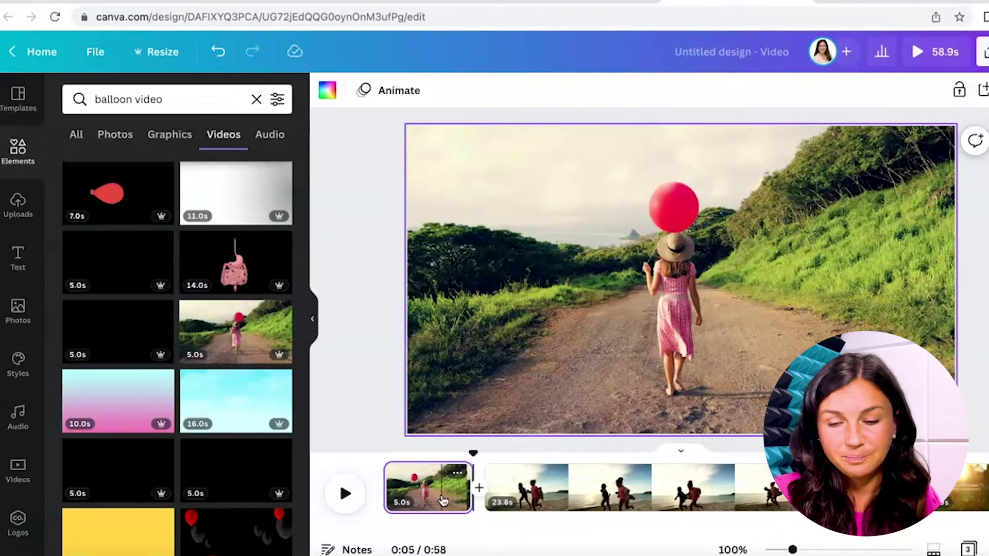
click(458, 474)
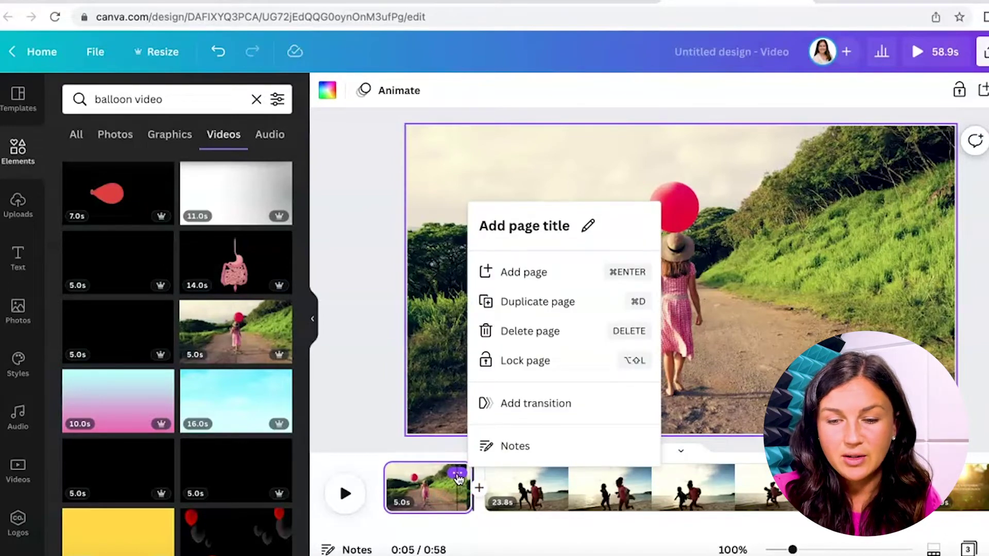
click(558, 313)
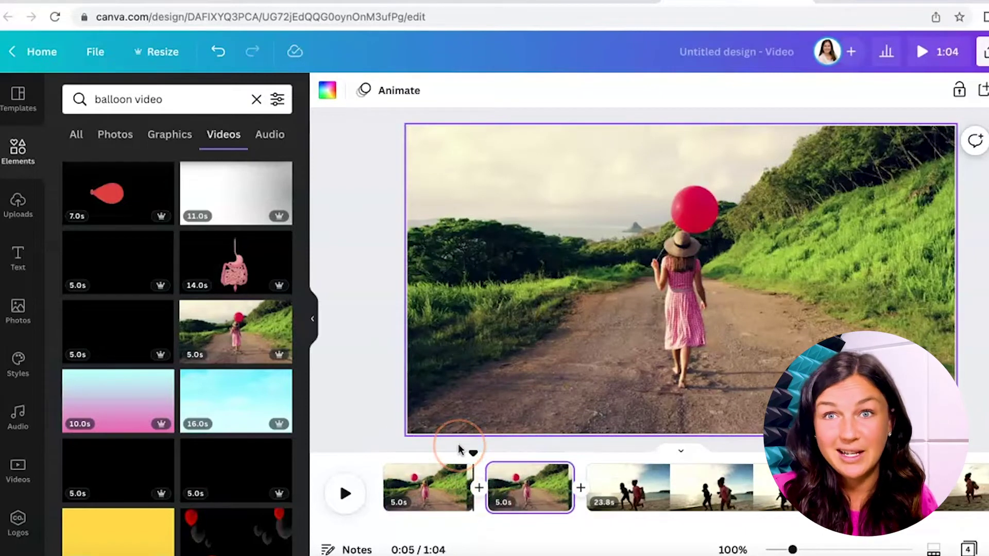
Add a transition in the gap between the two balloon-girl pages.
click(479, 491)
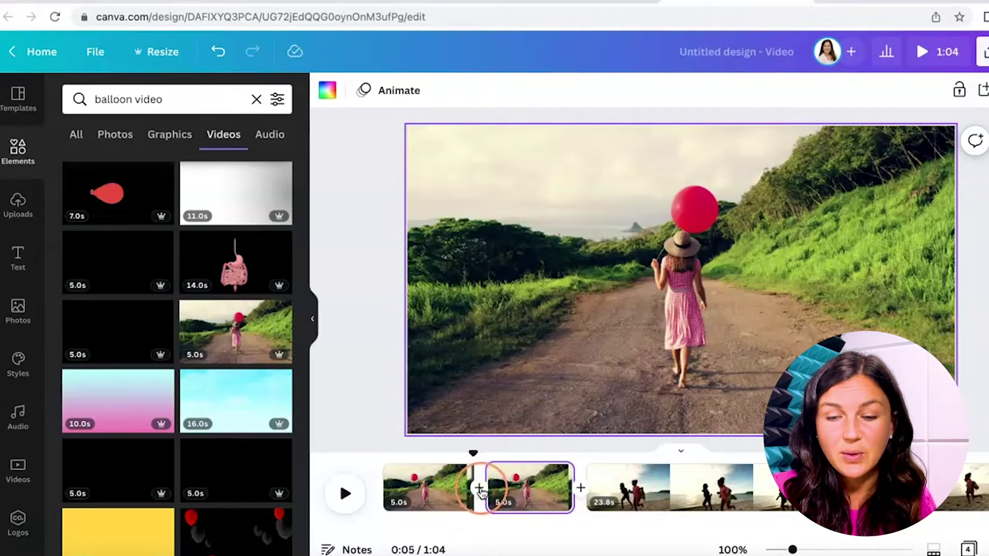
click(476, 487)
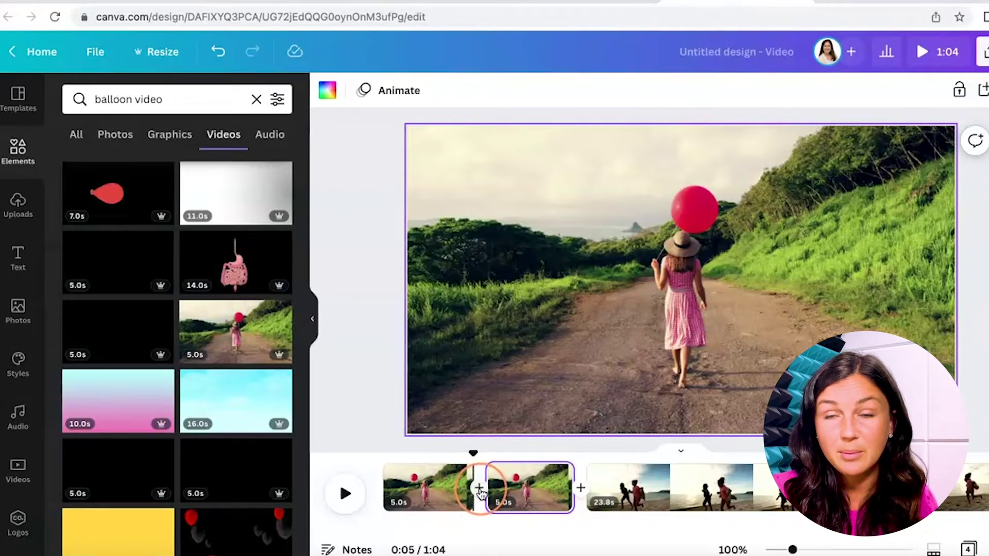
click(480, 492)
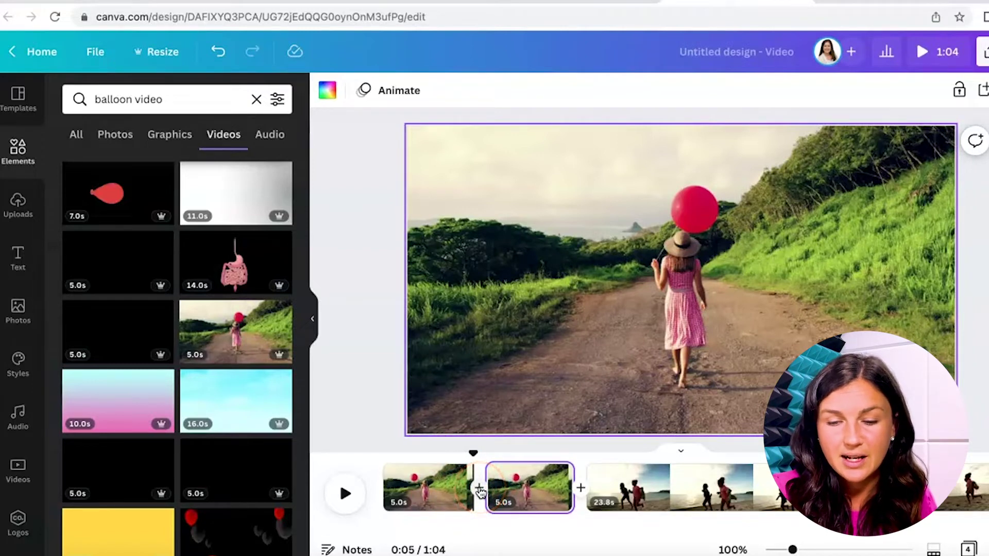
click(481, 493)
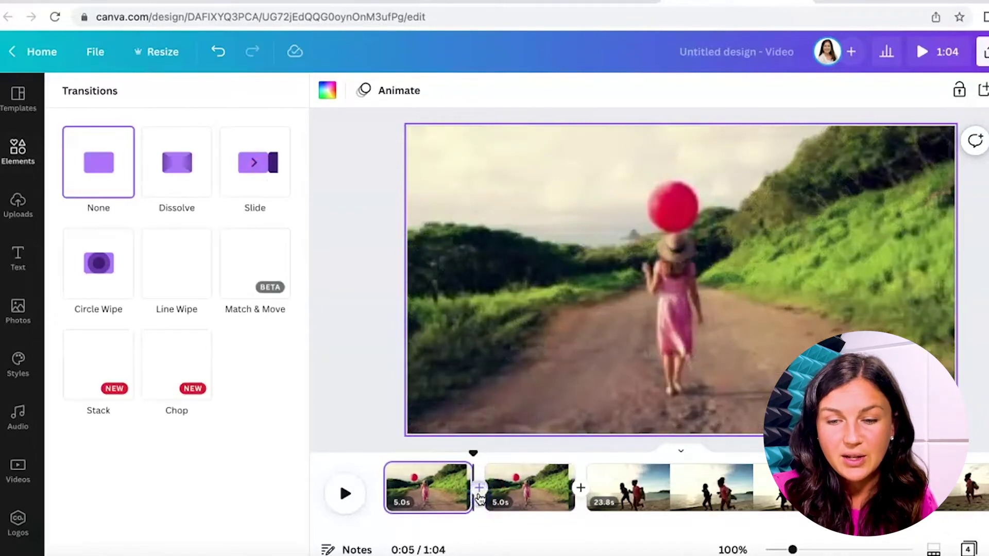
Preview Slide, Dissolve, Match & Move, Line Wipe and Stack, then settle on Chop.
click(264, 173)
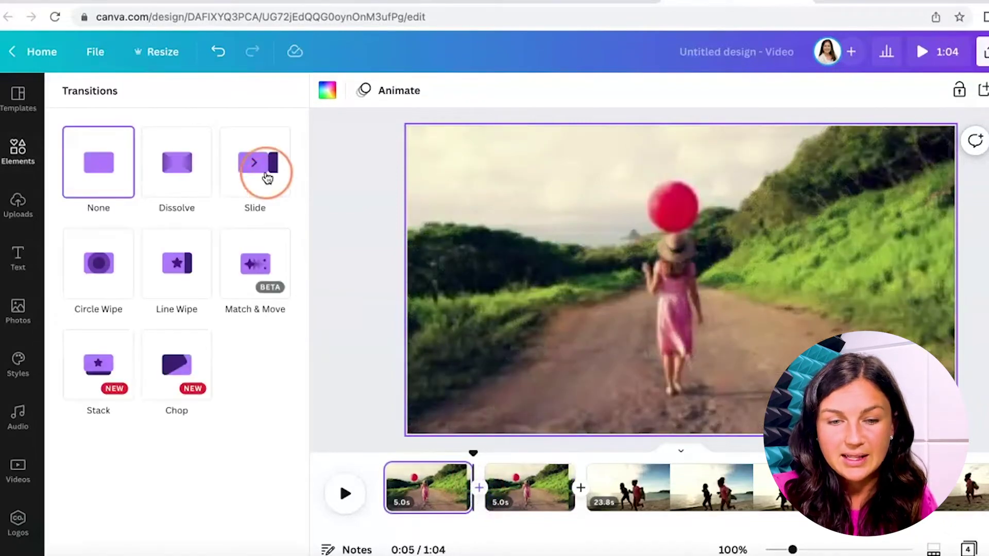
click(195, 191)
click(251, 168)
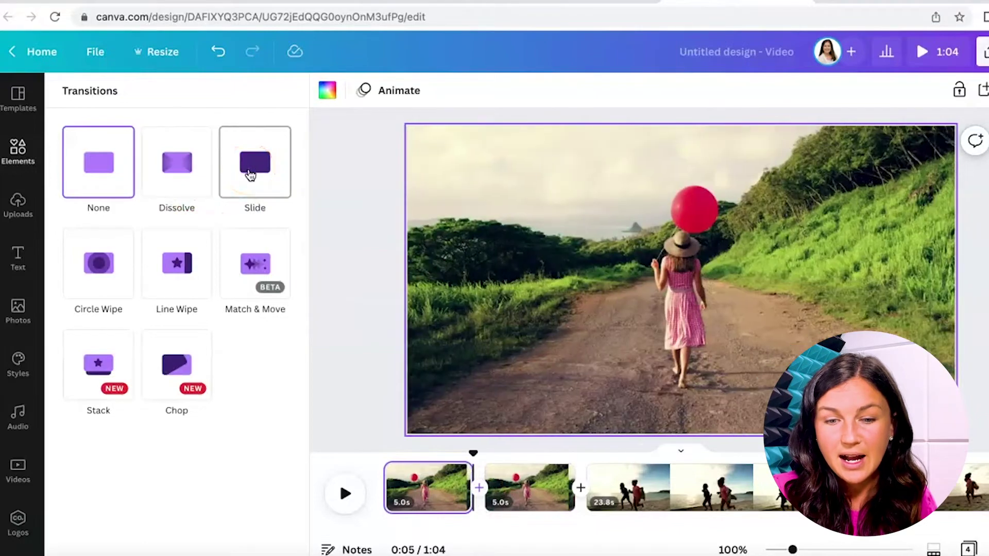
click(244, 280)
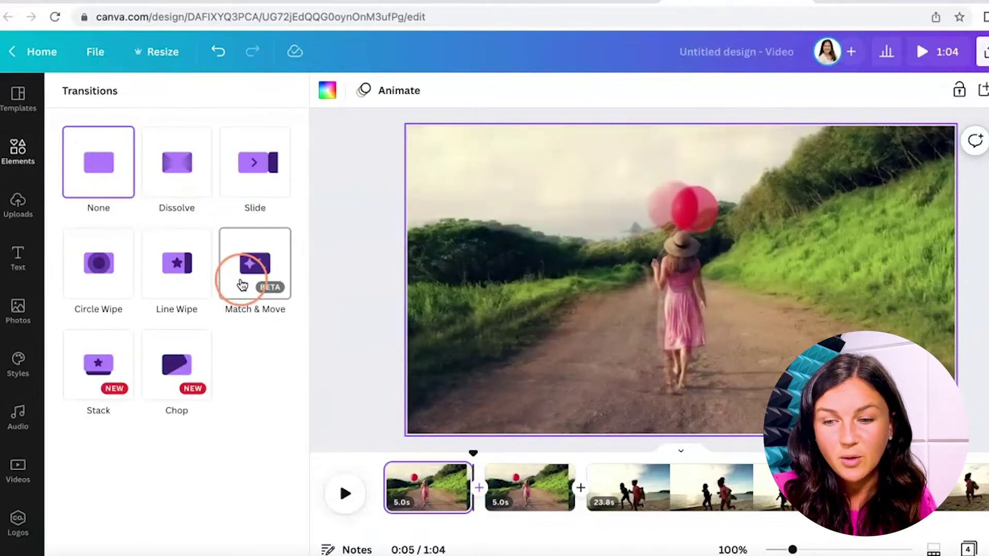
click(187, 287)
click(171, 306)
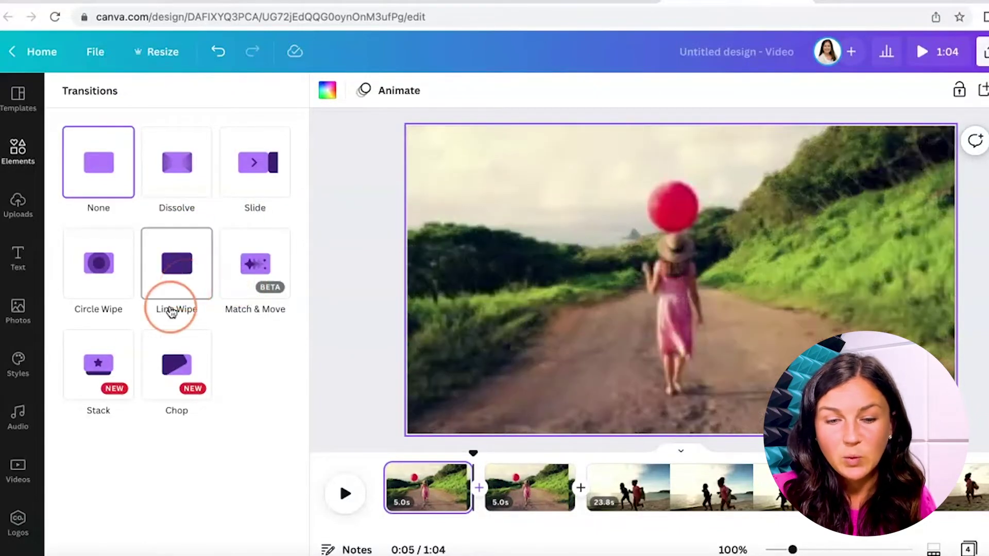
click(99, 362)
click(177, 362)
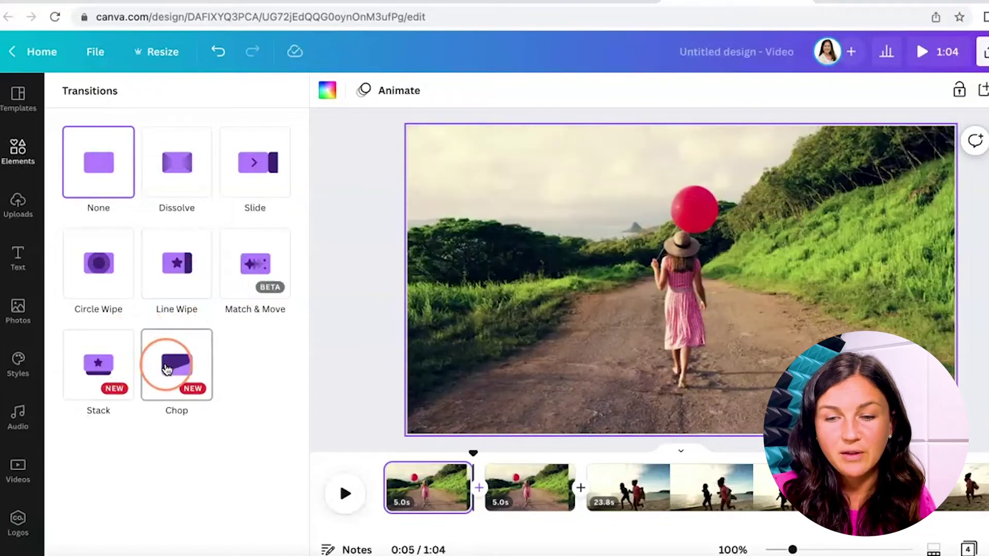
click(166, 364)
scroll(280, 400, down, 2)
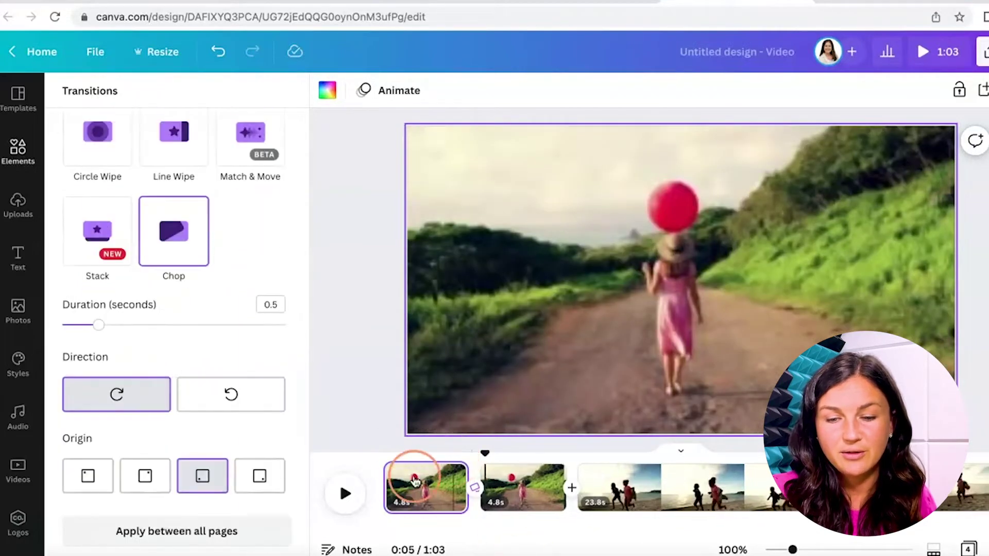
mouse_move(427, 487)
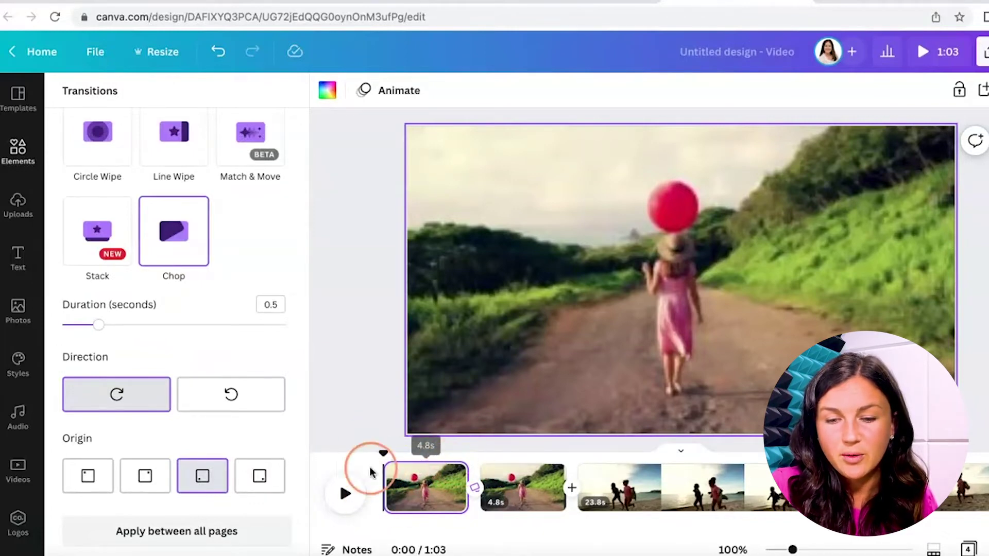
click(346, 497)
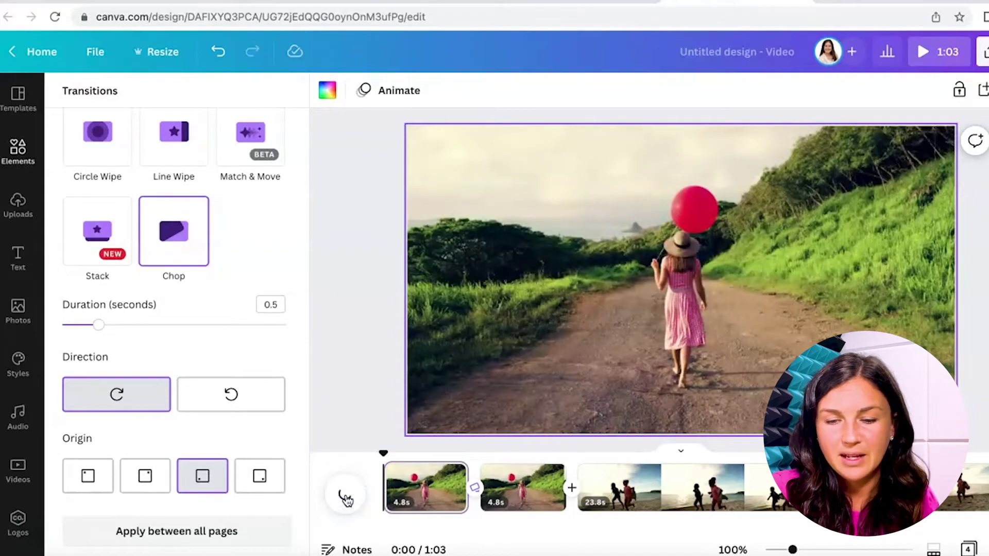
click(345, 499)
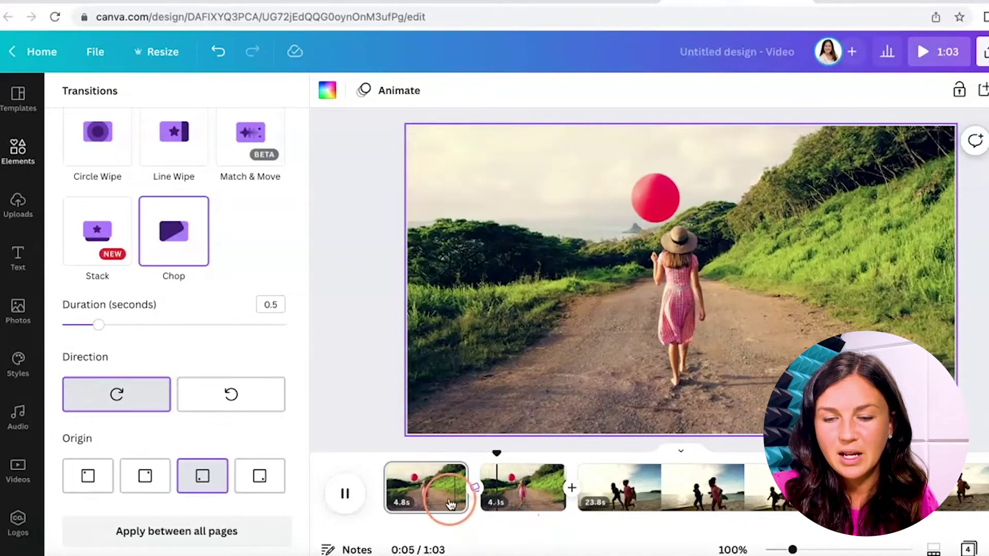
click(475, 492)
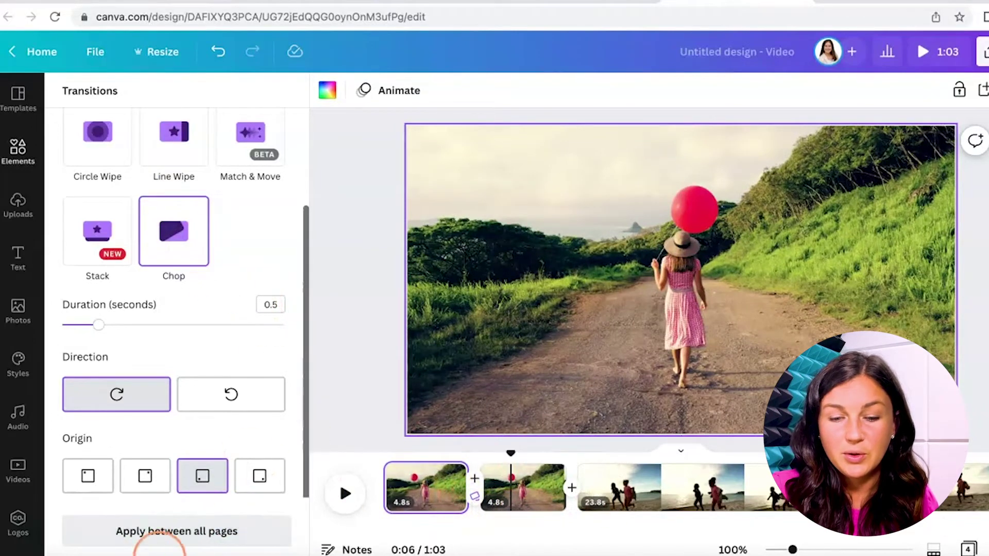
click(161, 548)
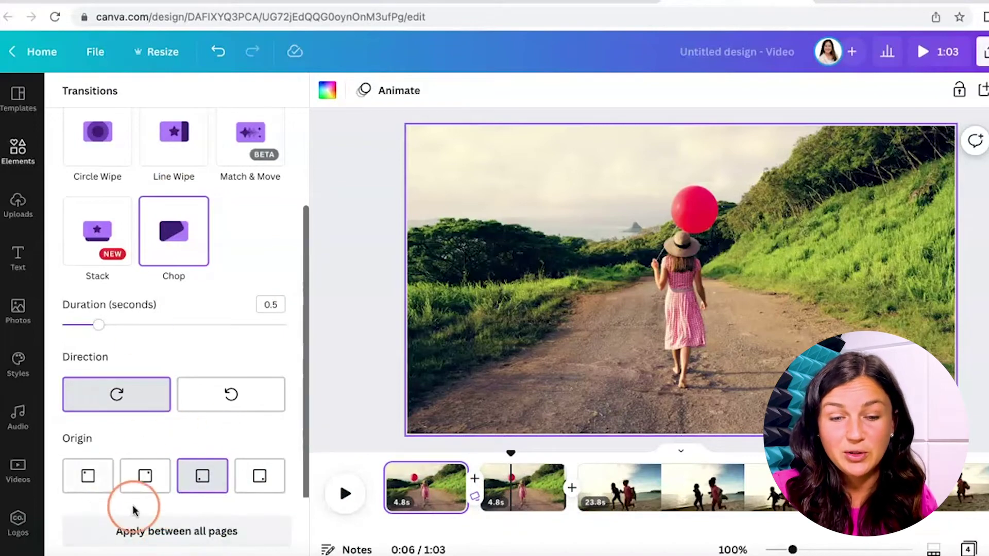
click(183, 541)
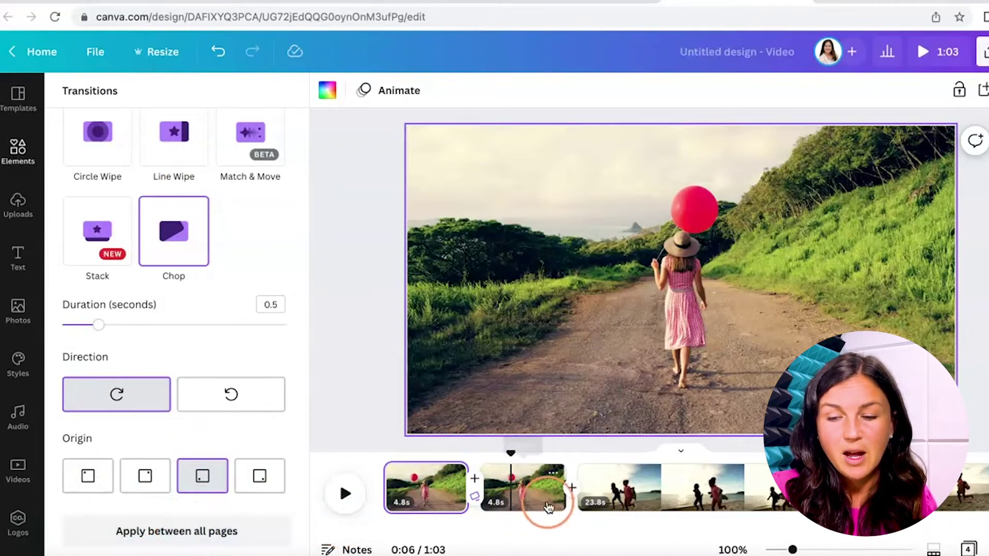
Select the 23.8-second beach clip and place the playhead at 0:14.
click(632, 489)
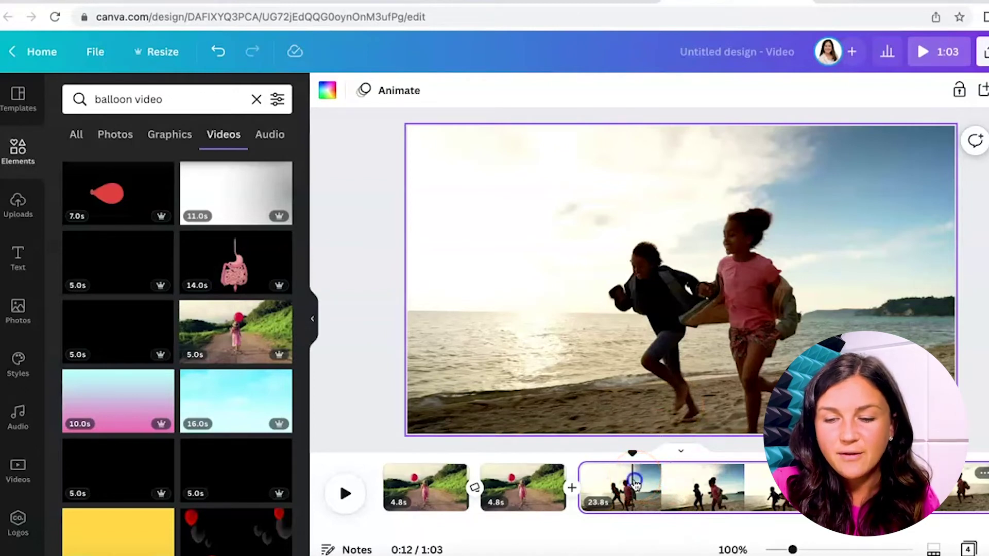
click(635, 481)
click(655, 484)
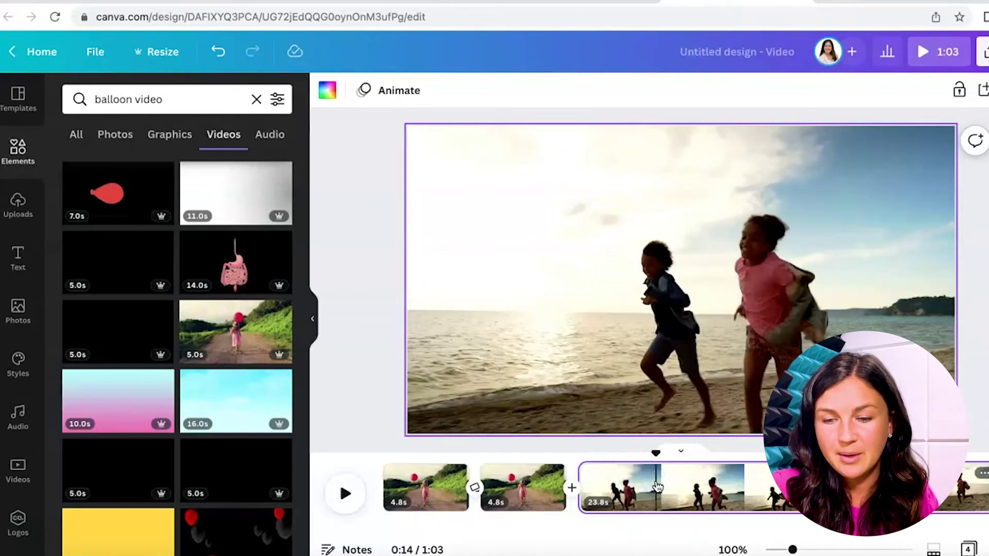
click(657, 487)
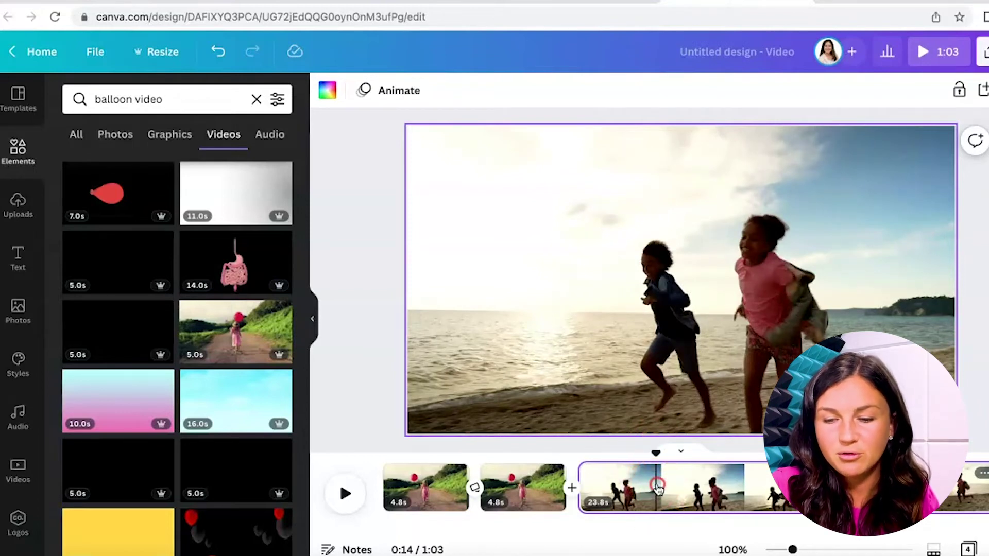
Split the beach clip at 0:14 into a 4.4-second page and a 19.4-second section.
right_click(658, 486)
click(725, 424)
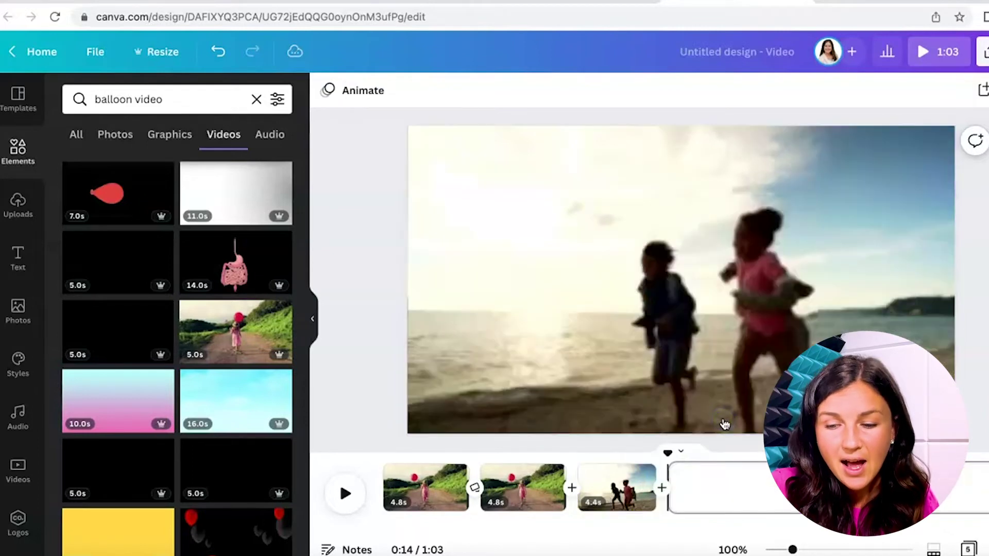
click(683, 481)
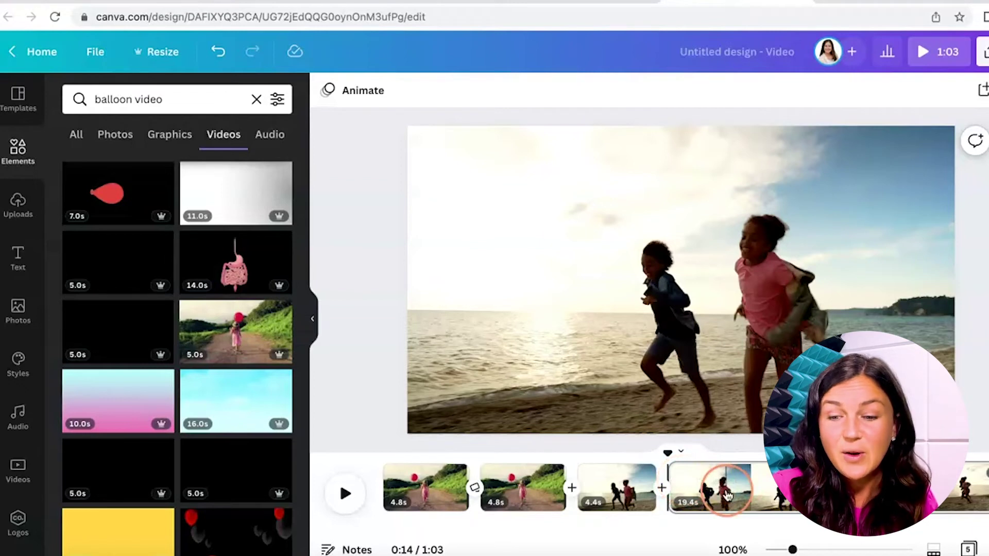
Split the 19.4-second section at 0:16 into 4.4-second and 15.0-second pages.
mouse_move(726, 495)
mouse_down()
mouse_move(769, 494)
mouse_move(666, 480)
mouse_up()
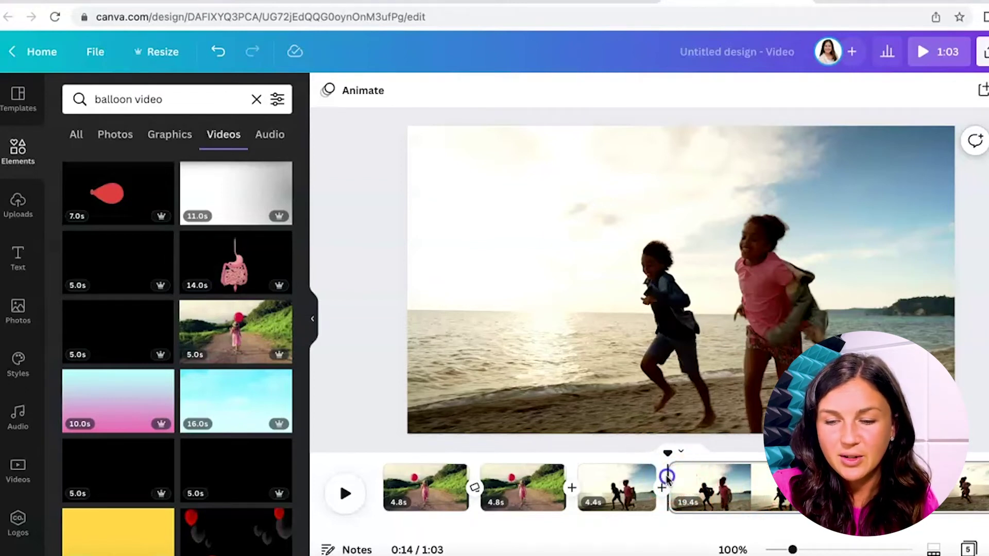
key(space)
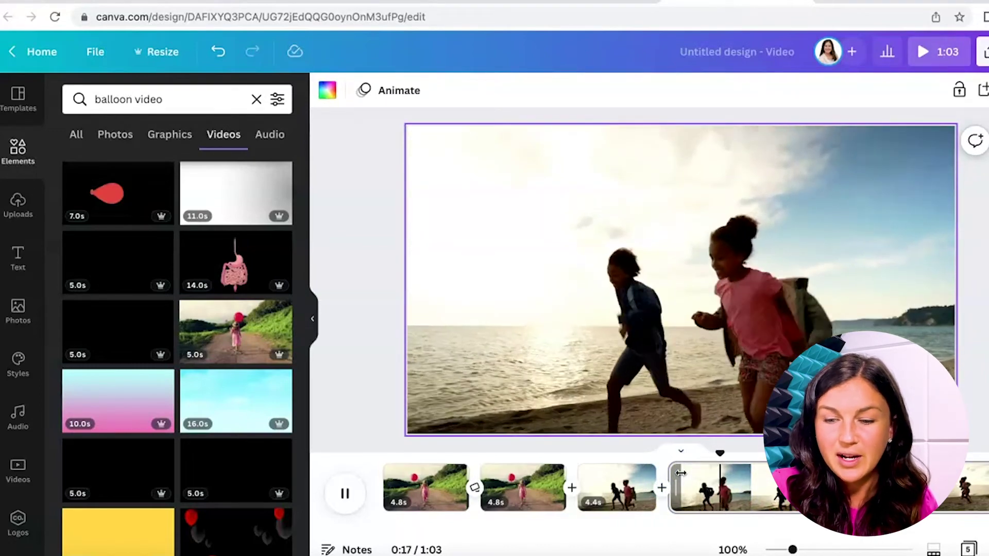
key(space)
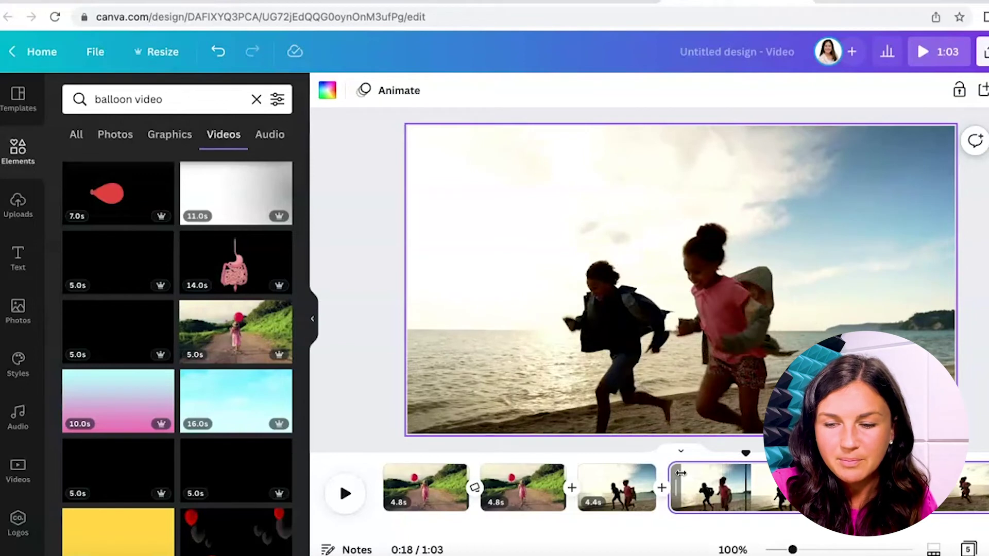
right_click(746, 491)
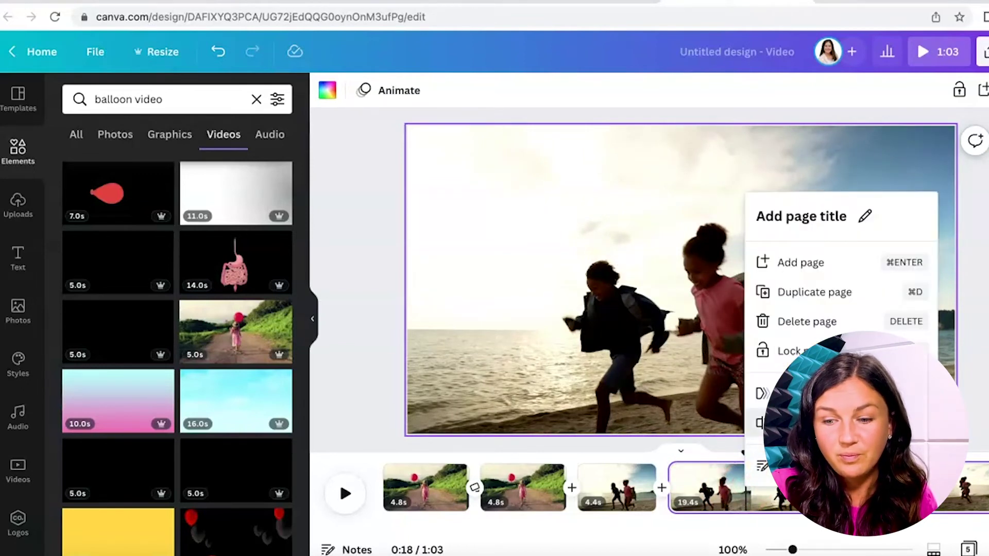
click(803, 423)
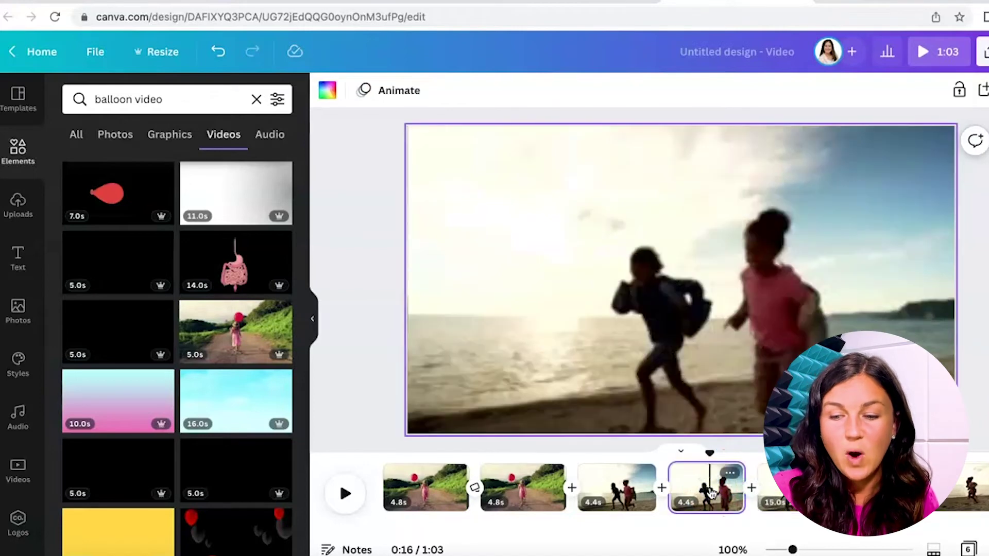
Delete the second 4.4-second beach page, bringing the video to 59.1 seconds.
click(695, 494)
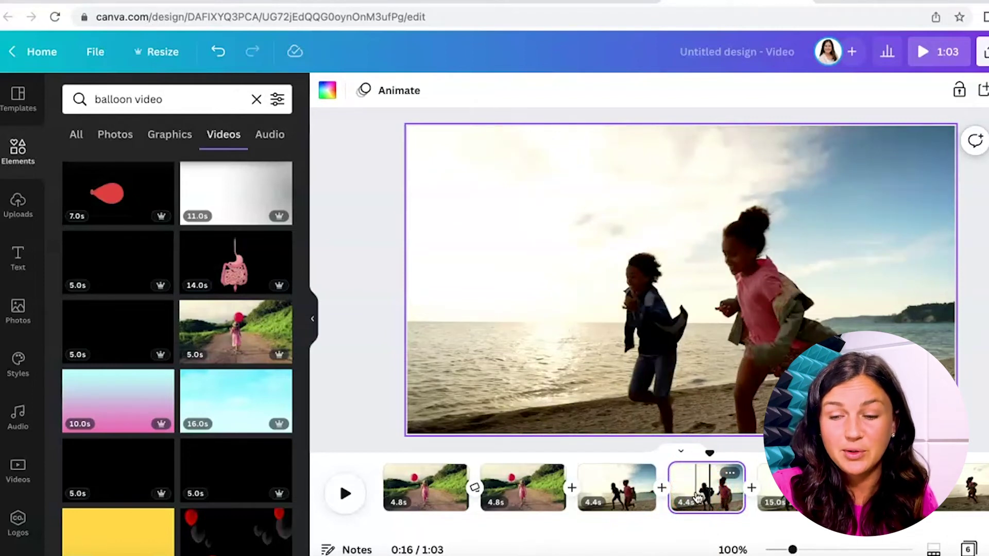
click(697, 498)
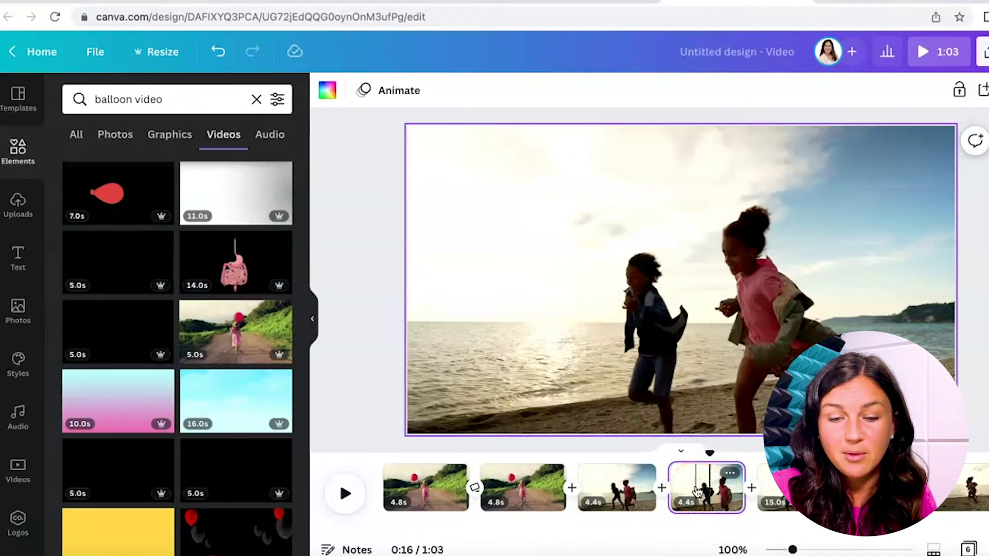
right_click(697, 489)
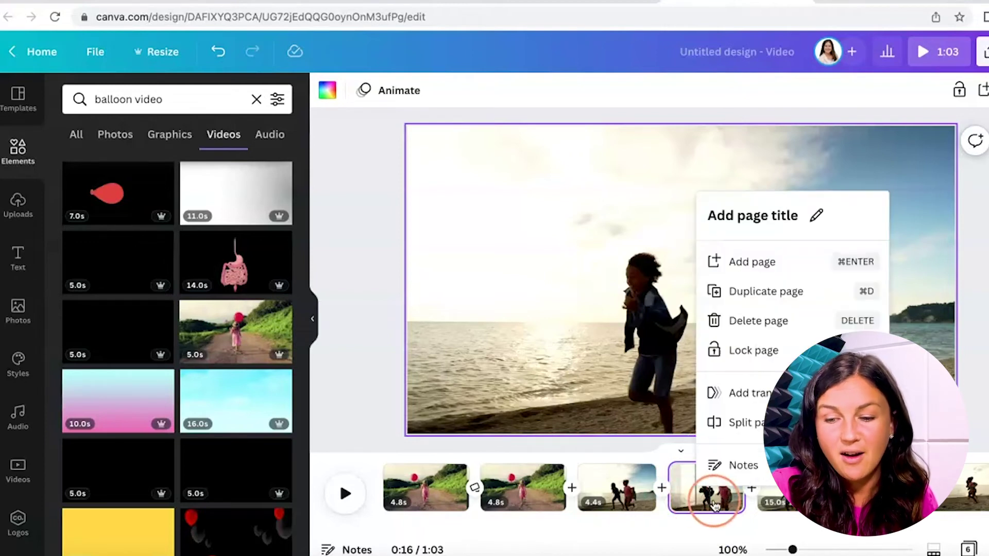
click(704, 497)
click(788, 327)
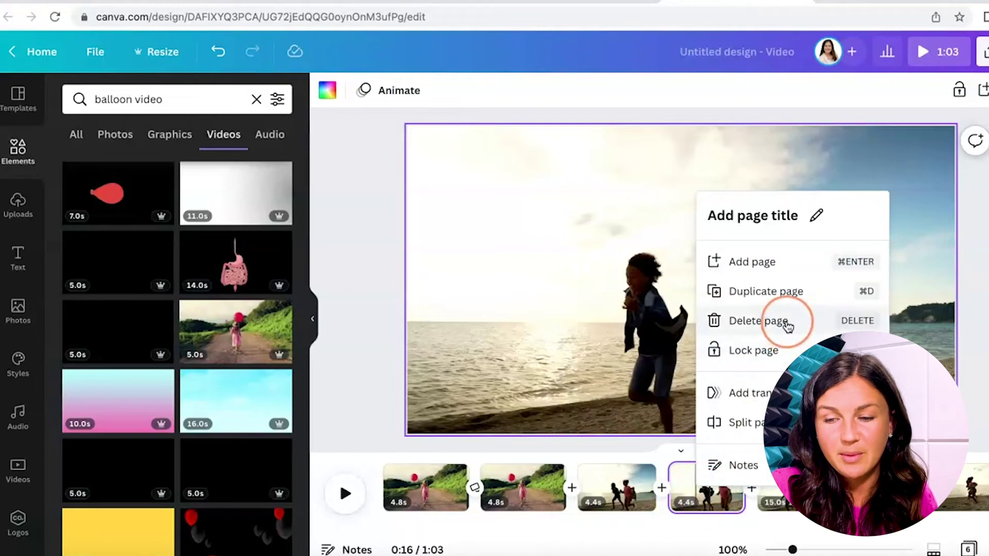